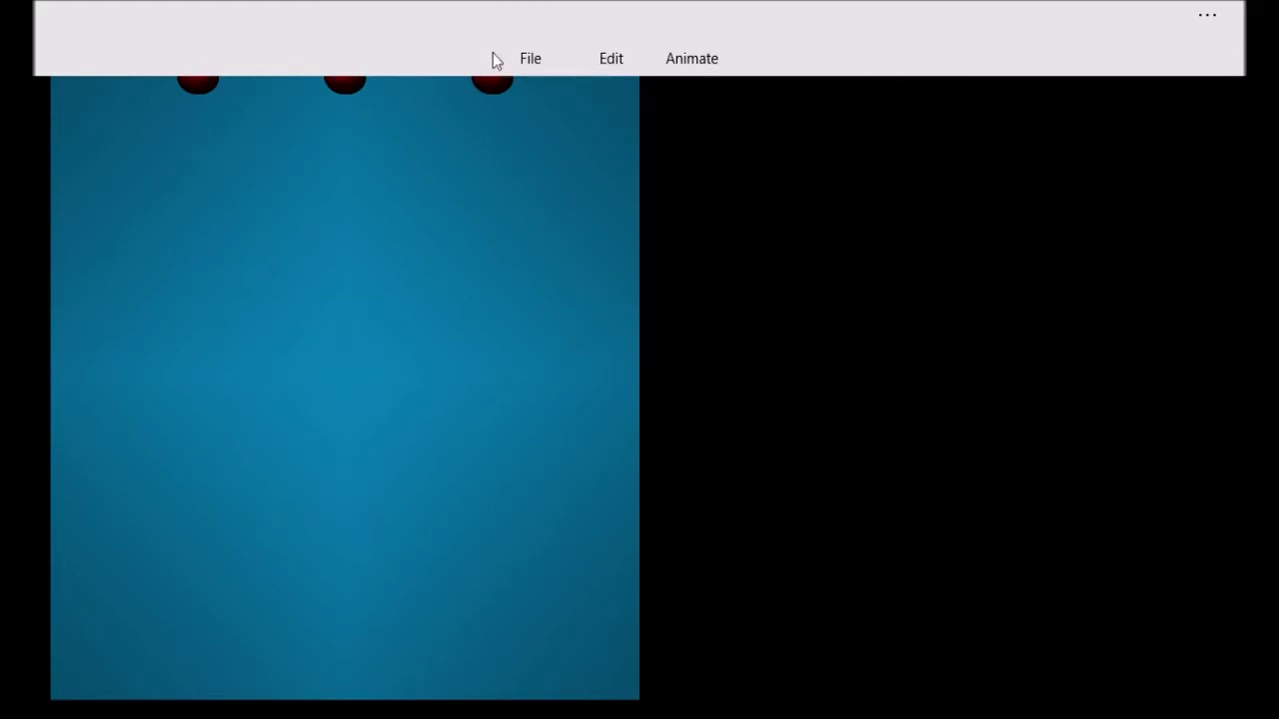
# - Load the Tanya2.x character model from Pictures > Models into the viewport
pyautogui.click(519, 58)
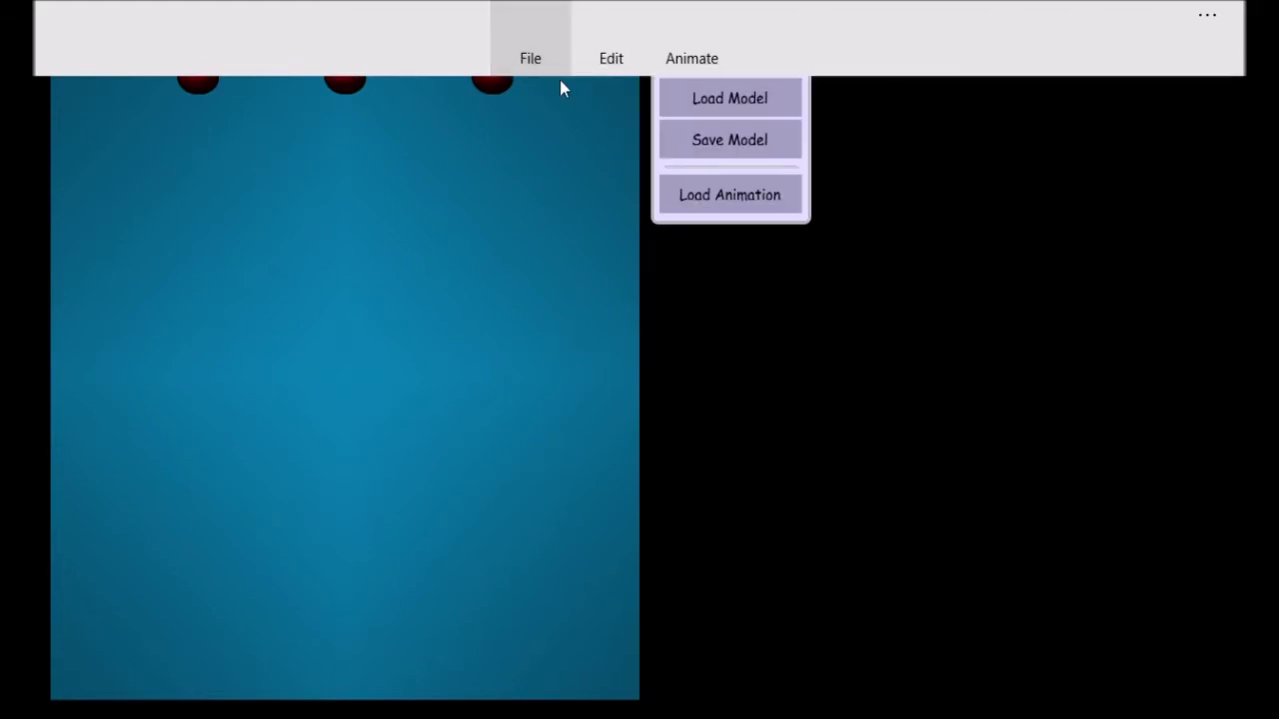
pyautogui.click(730, 98)
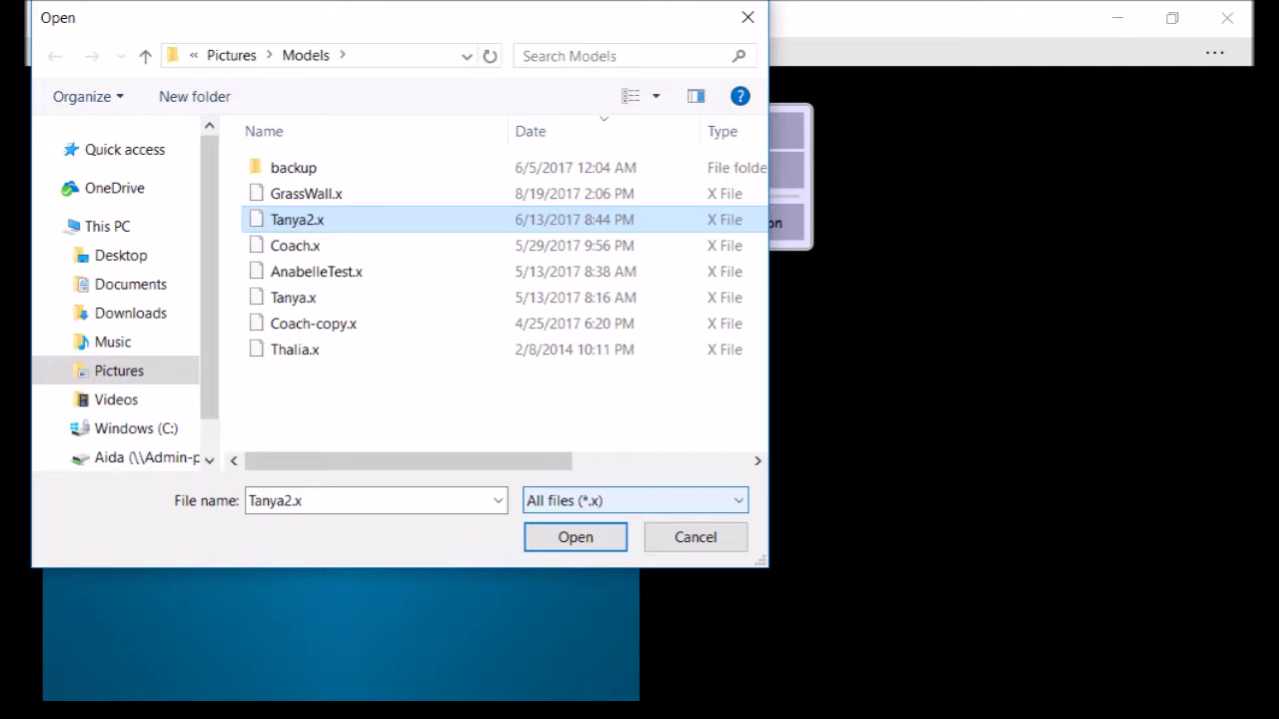
pyautogui.click(607, 526)
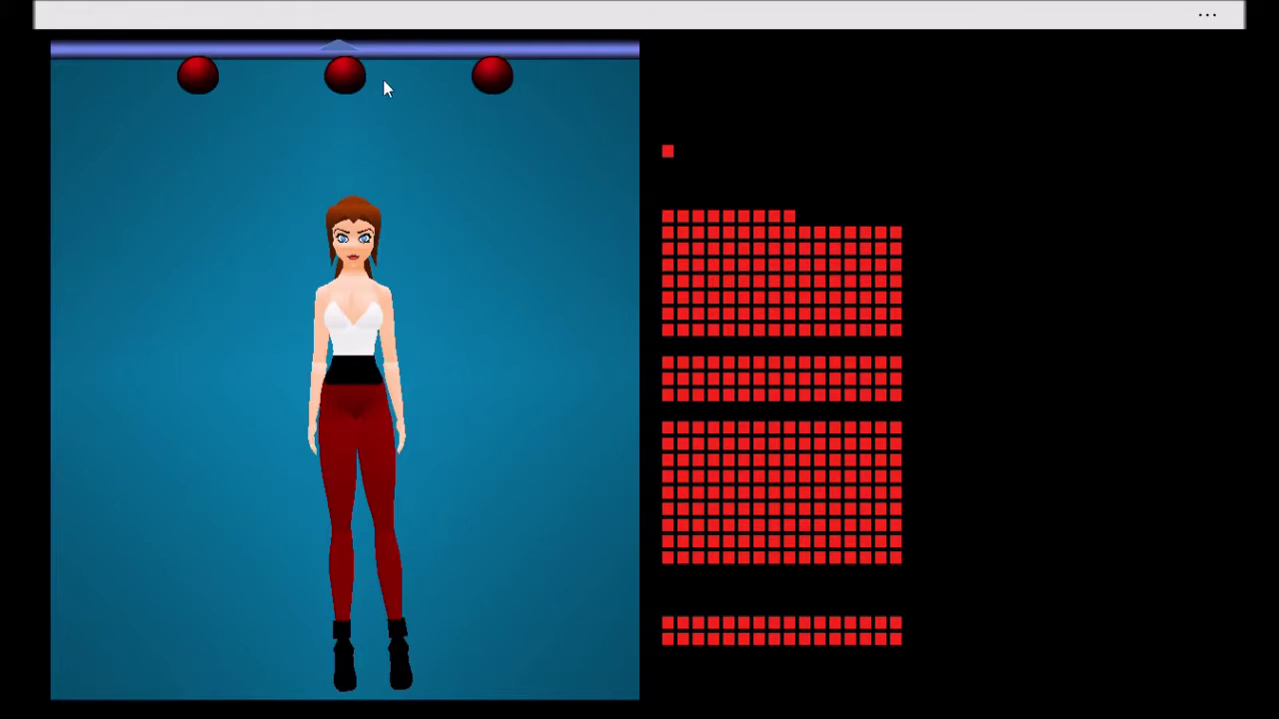
# - Load the P1TurnHookKickHGdR01.xml turning hook kick animation onto the Tanya2.x model
pyautogui.moveTo(411, 22)
pyautogui.click(527, 51)
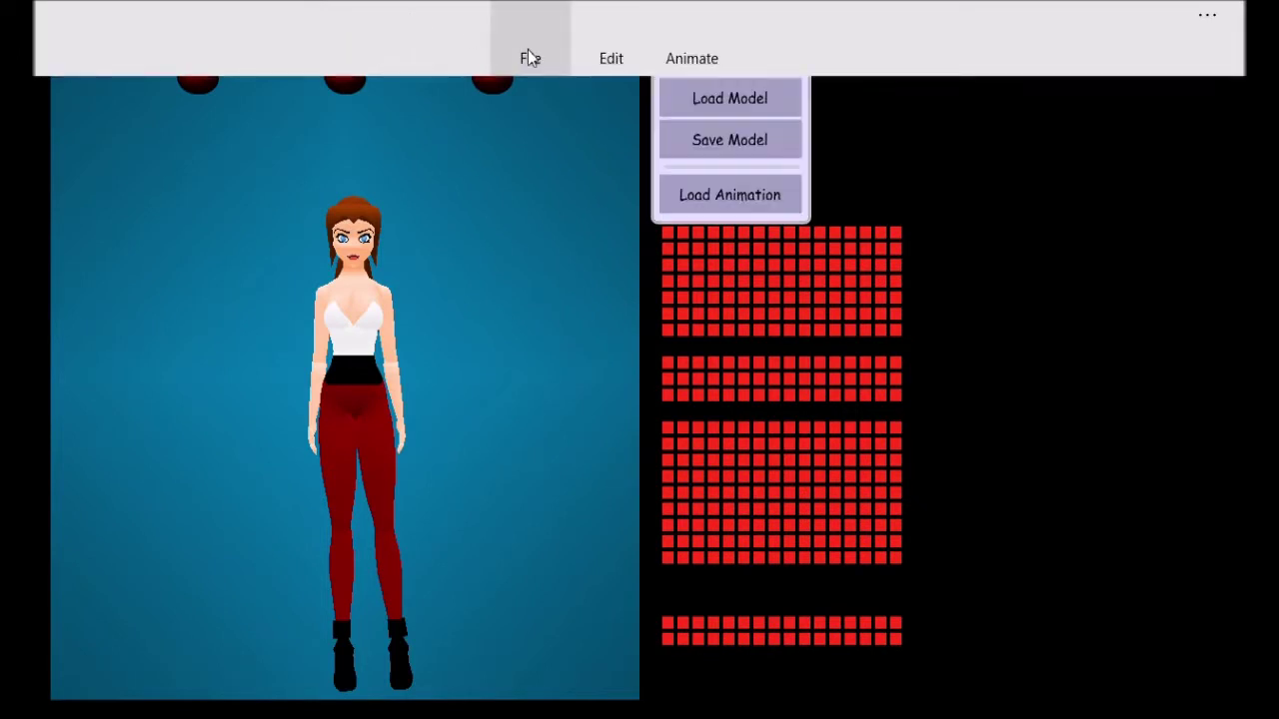
pyautogui.click(703, 195)
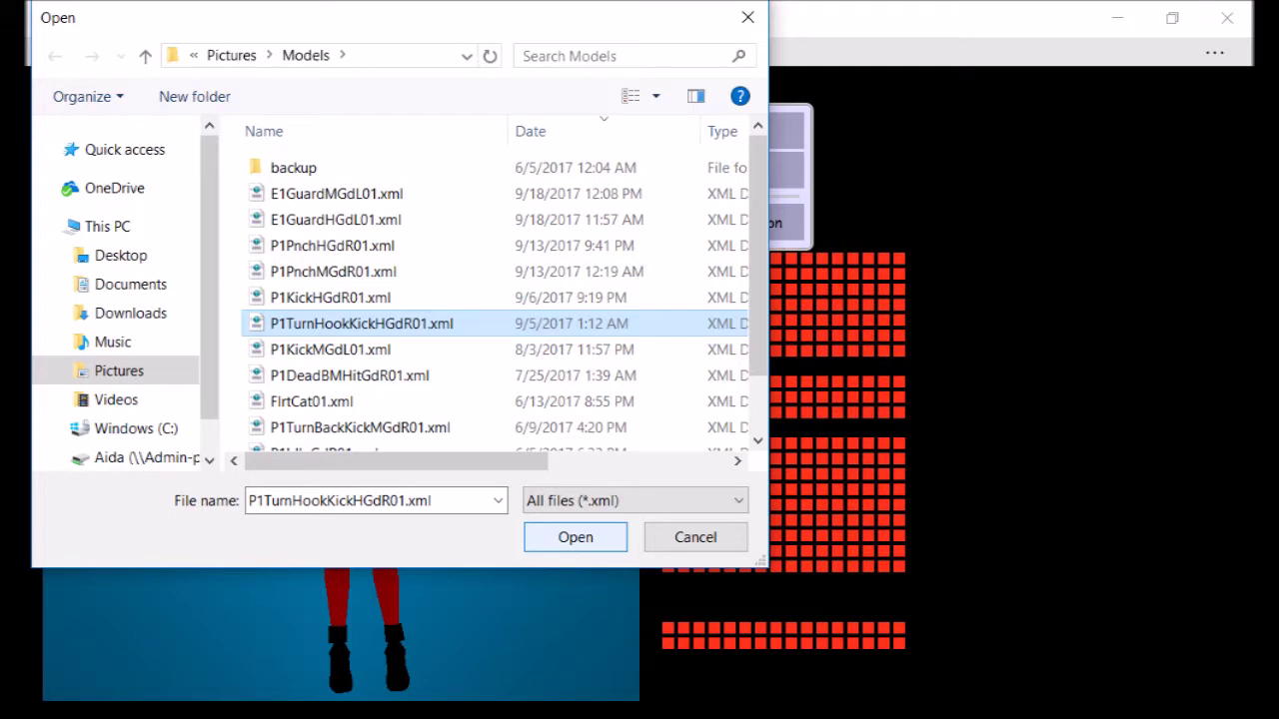
pyautogui.press('Return')
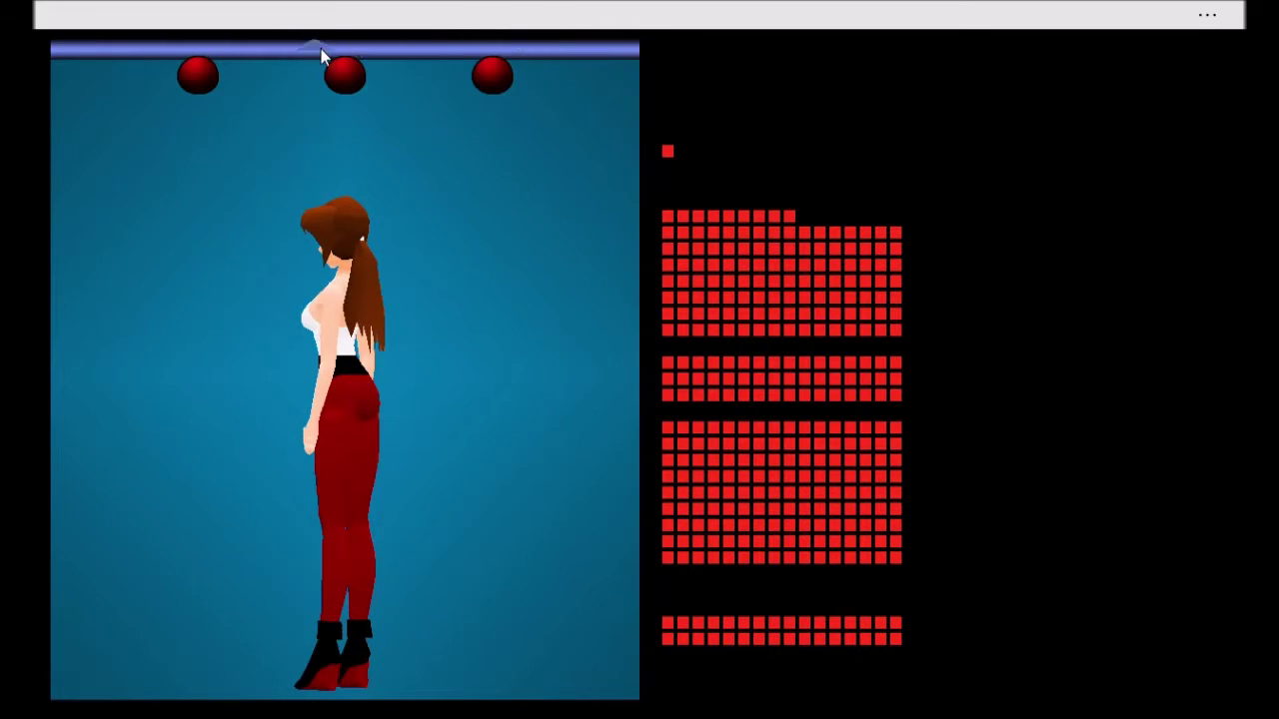
# - Turn the character to a right-facing side view and open a grid point's position: X 0, Y 87, Z 25
pyautogui.moveTo(131, 52); pyautogui.dragTo(573, 70)
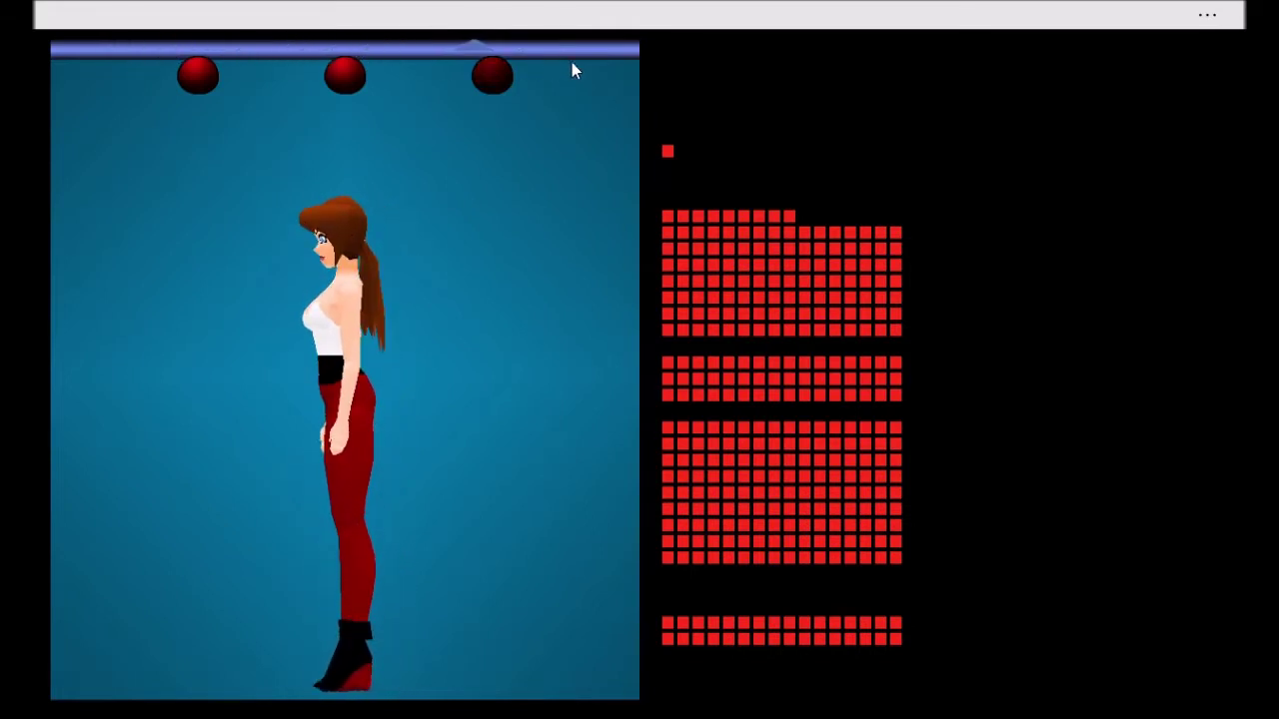
pyautogui.click(198, 75)
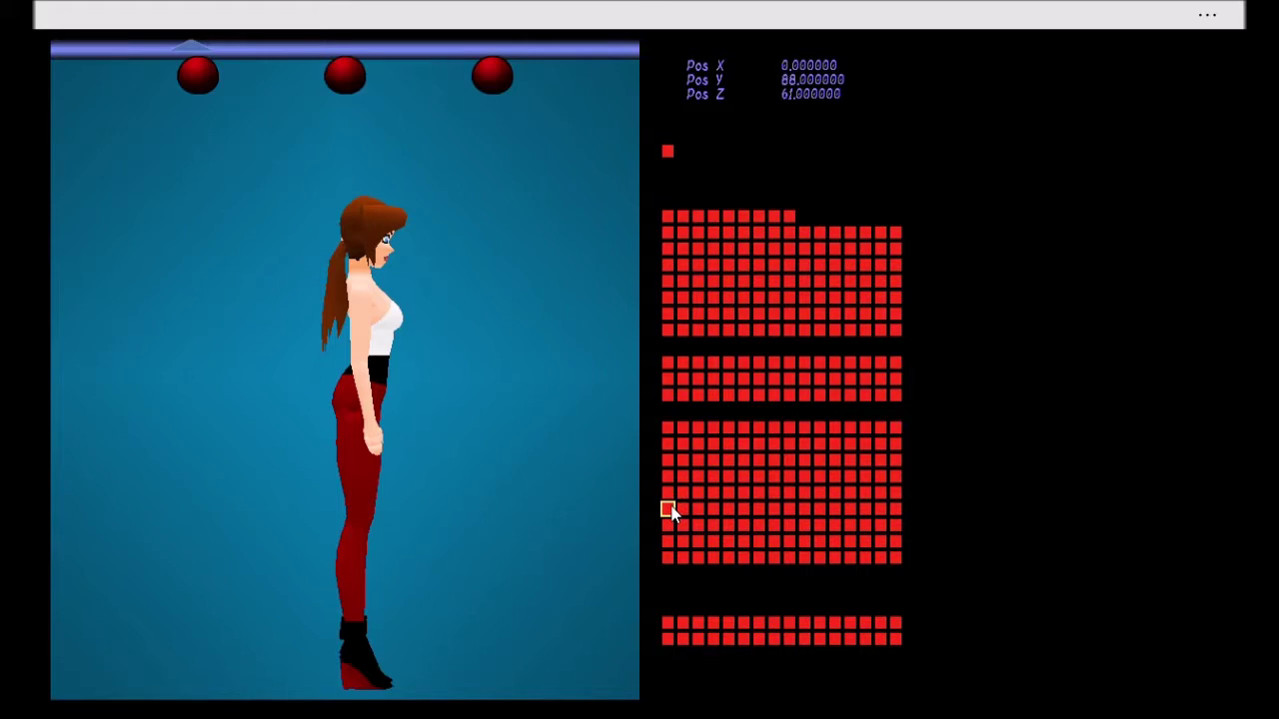
pyautogui.click(668, 640)
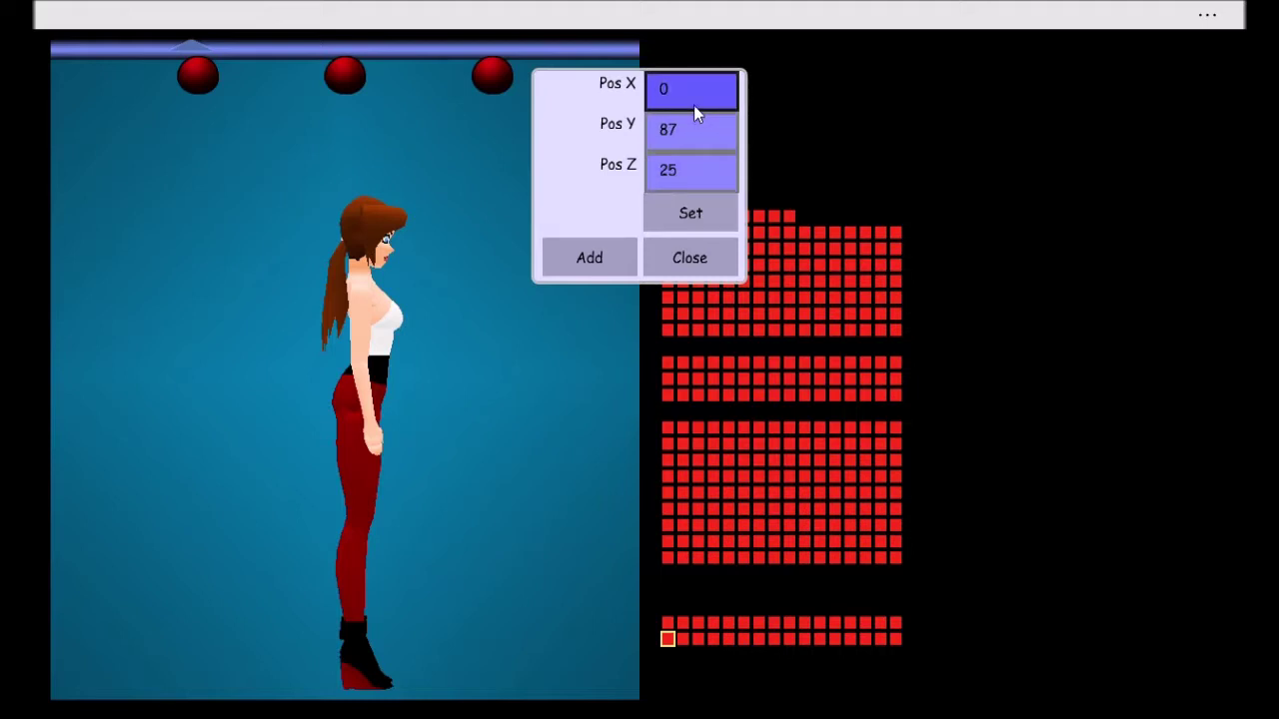
# - Push the nose point's Pos Z out to 225 and rotate to inspect the stretched face
pyautogui.click(702, 173)
pyautogui.press('Left')
pyautogui.press('Left')
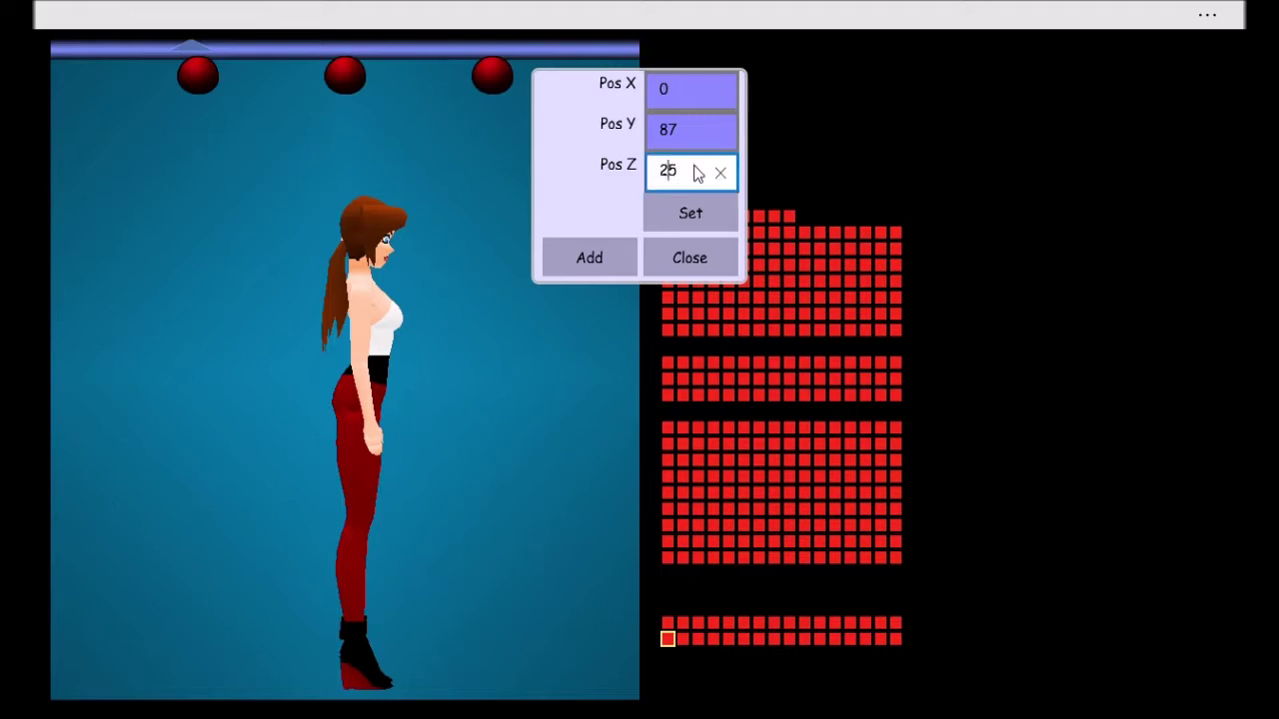
pyautogui.write('2')
pyautogui.click(689, 222)
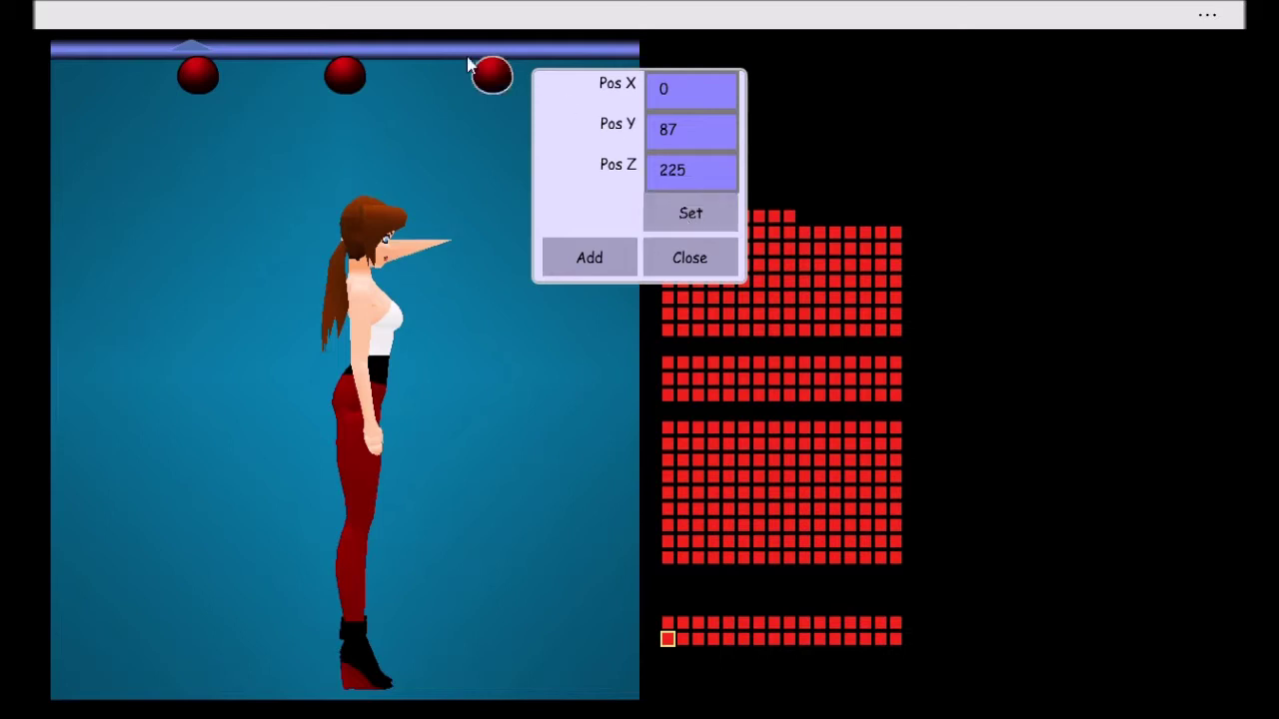
pyautogui.moveTo(460, 48); pyautogui.dragTo(192, 62)
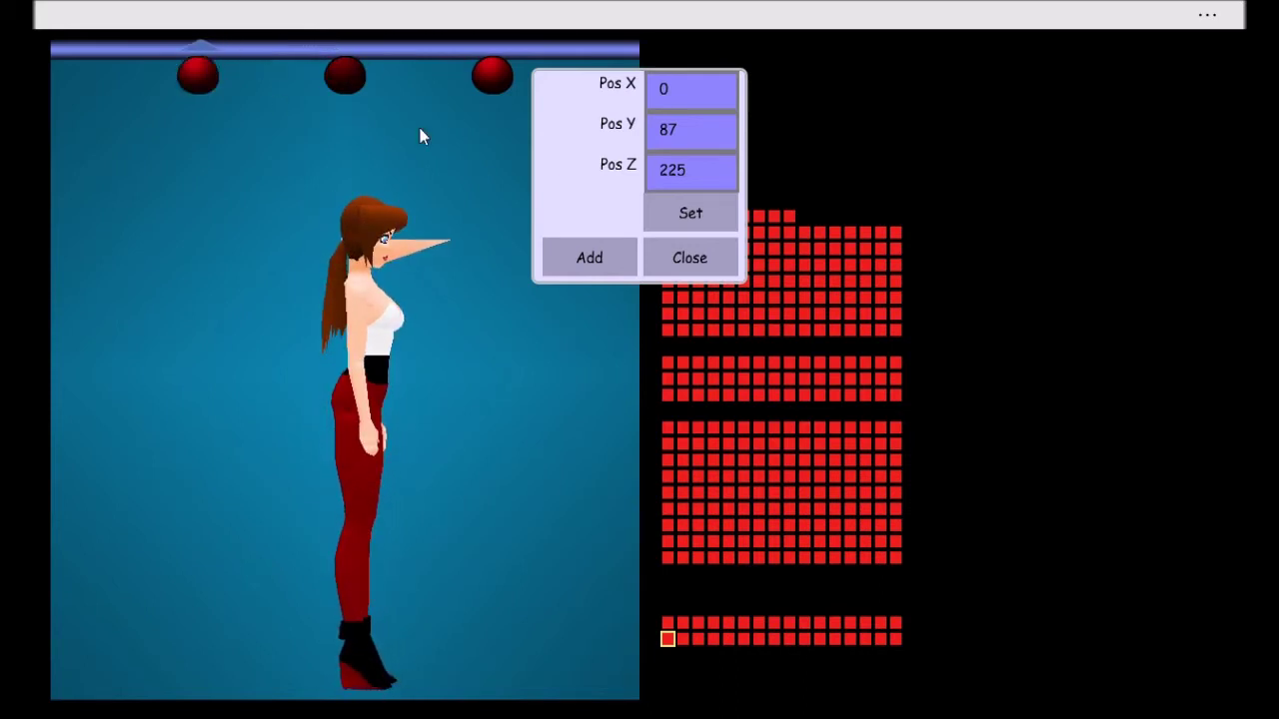
# - Restore the nose point's Pos Z to 25 so the face returns to normal
pyautogui.click(678, 178)
pyautogui.press('BackSpace')
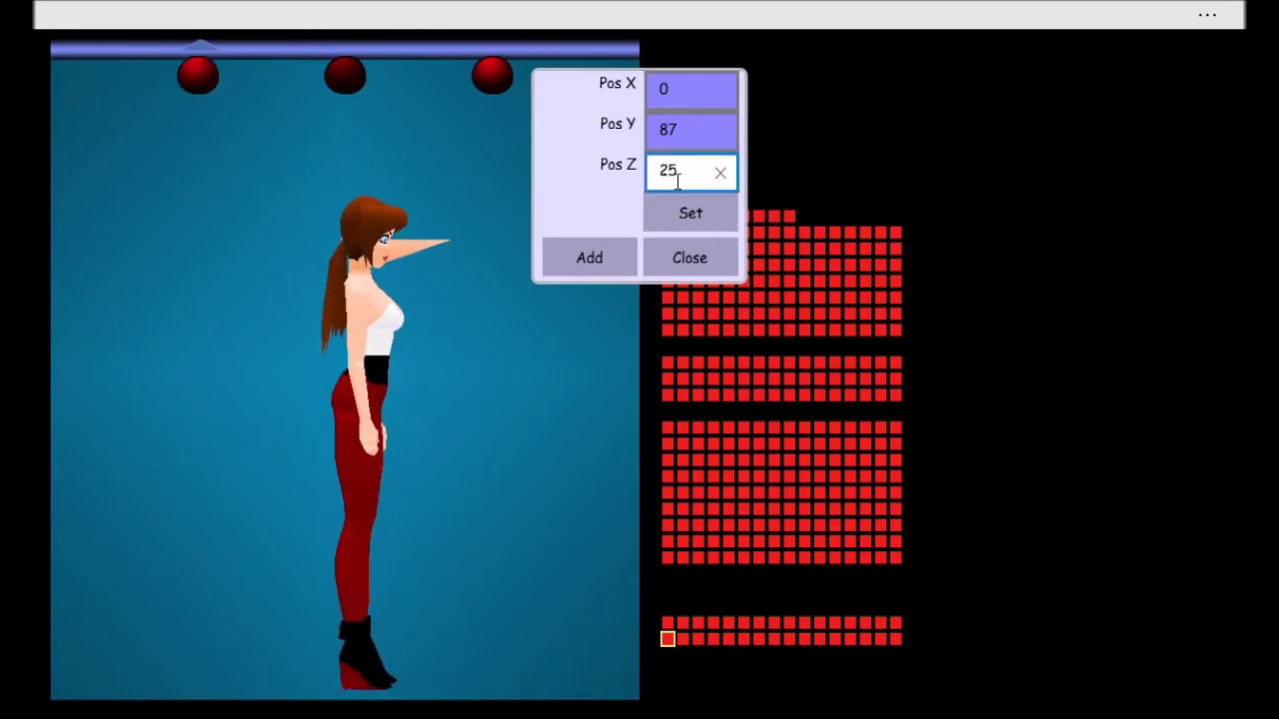
pyautogui.click(672, 208)
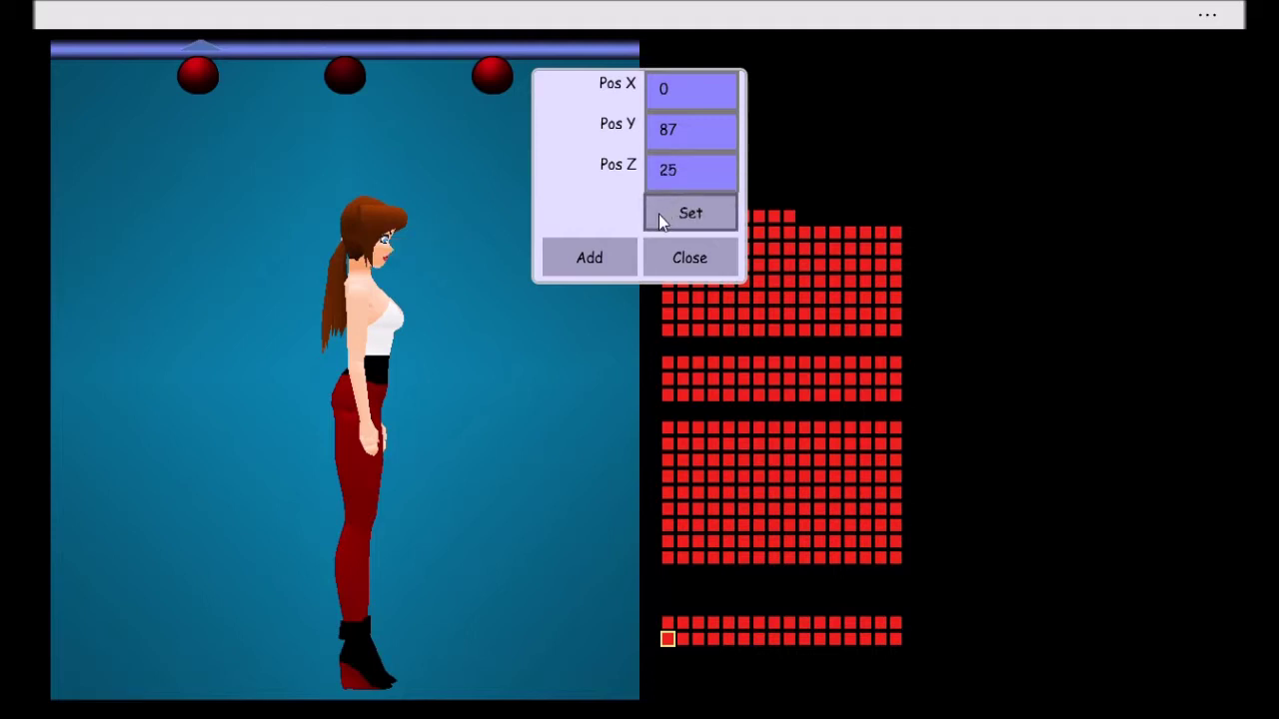
pyautogui.click(593, 26)
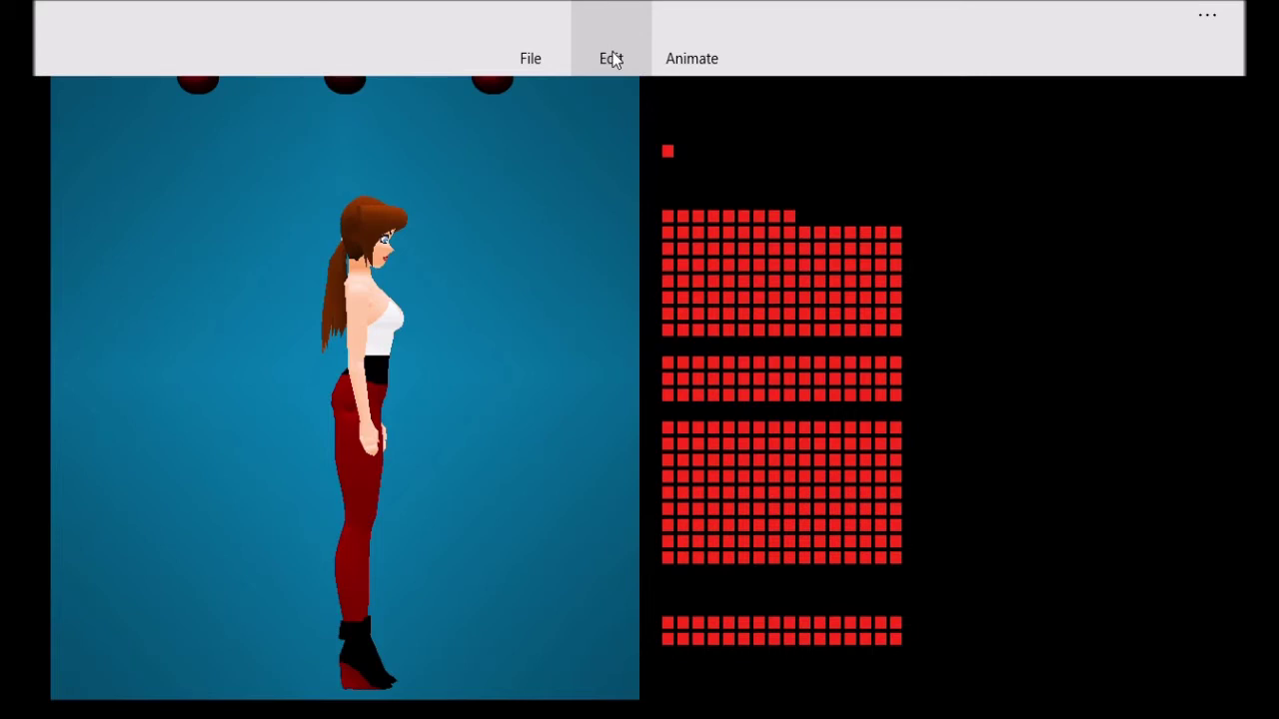
# - Zoom out and back in on the side-view character, then close the view options panel
pyautogui.click(609, 57)
pyautogui.click(696, 137)
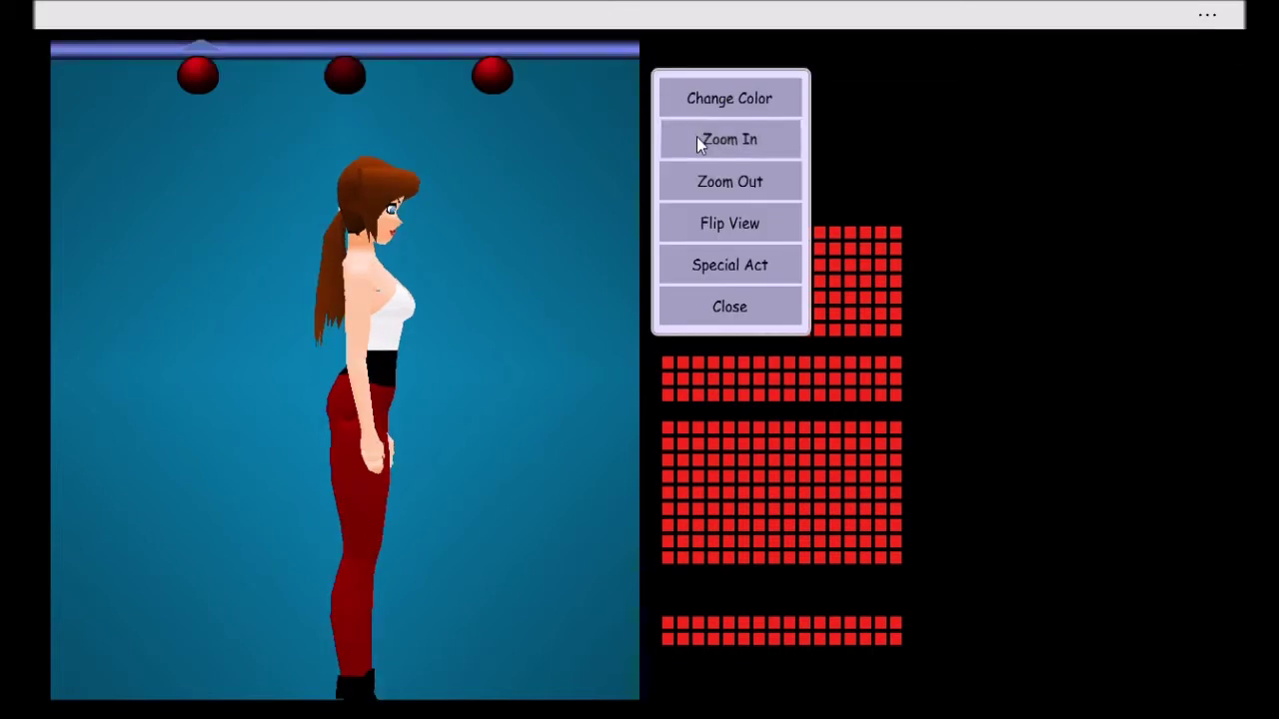
pyautogui.click(697, 137)
pyautogui.click(700, 157)
pyautogui.click(703, 172)
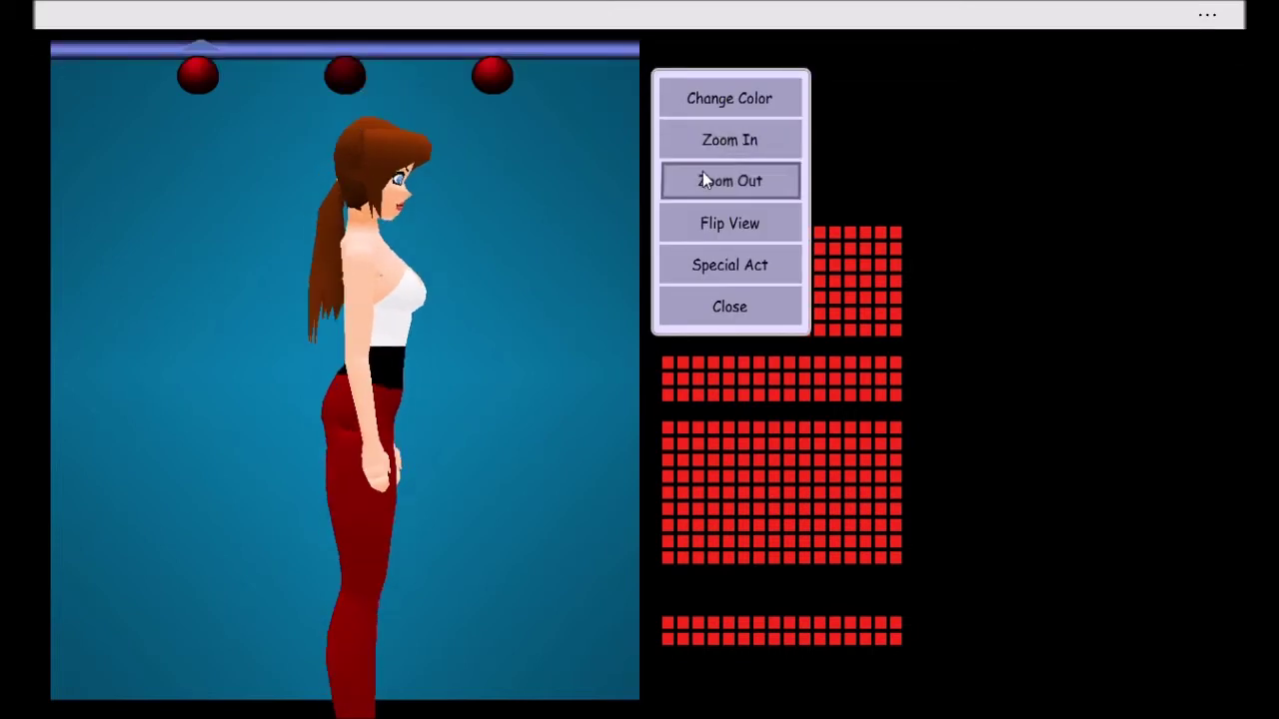
pyautogui.click(702, 172)
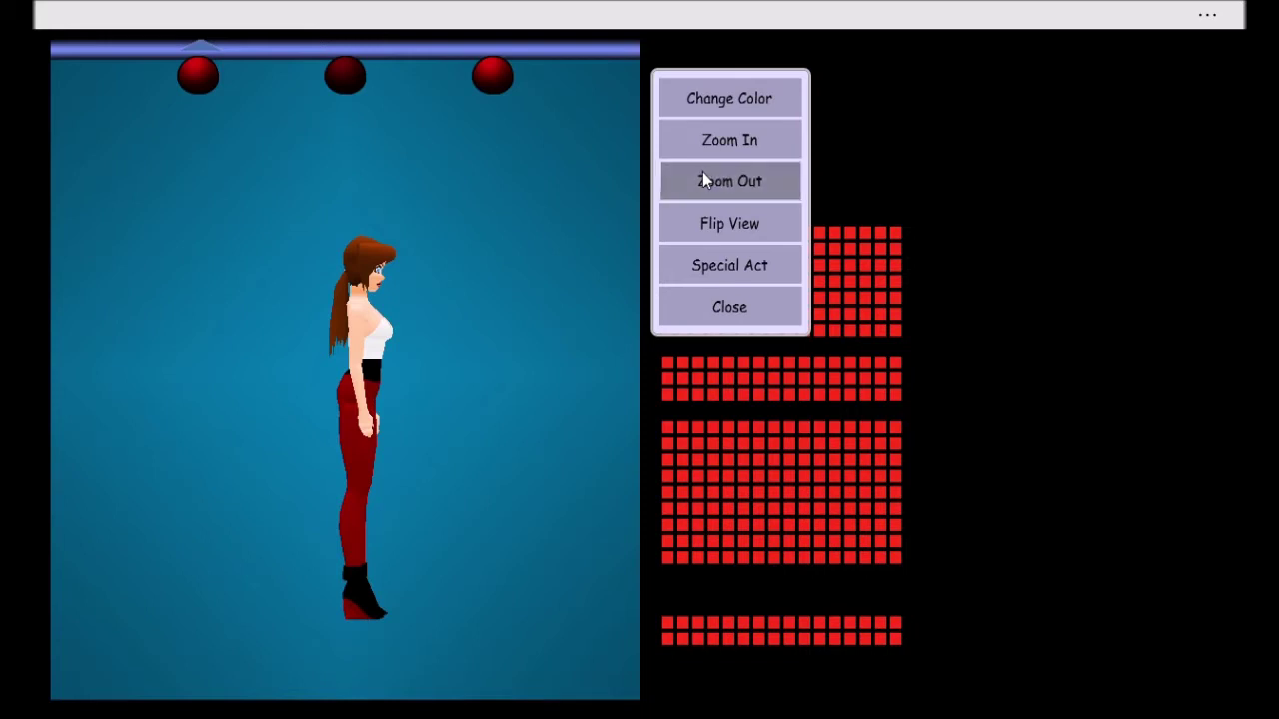
pyautogui.click(710, 152)
pyautogui.click(714, 148)
pyautogui.click(712, 145)
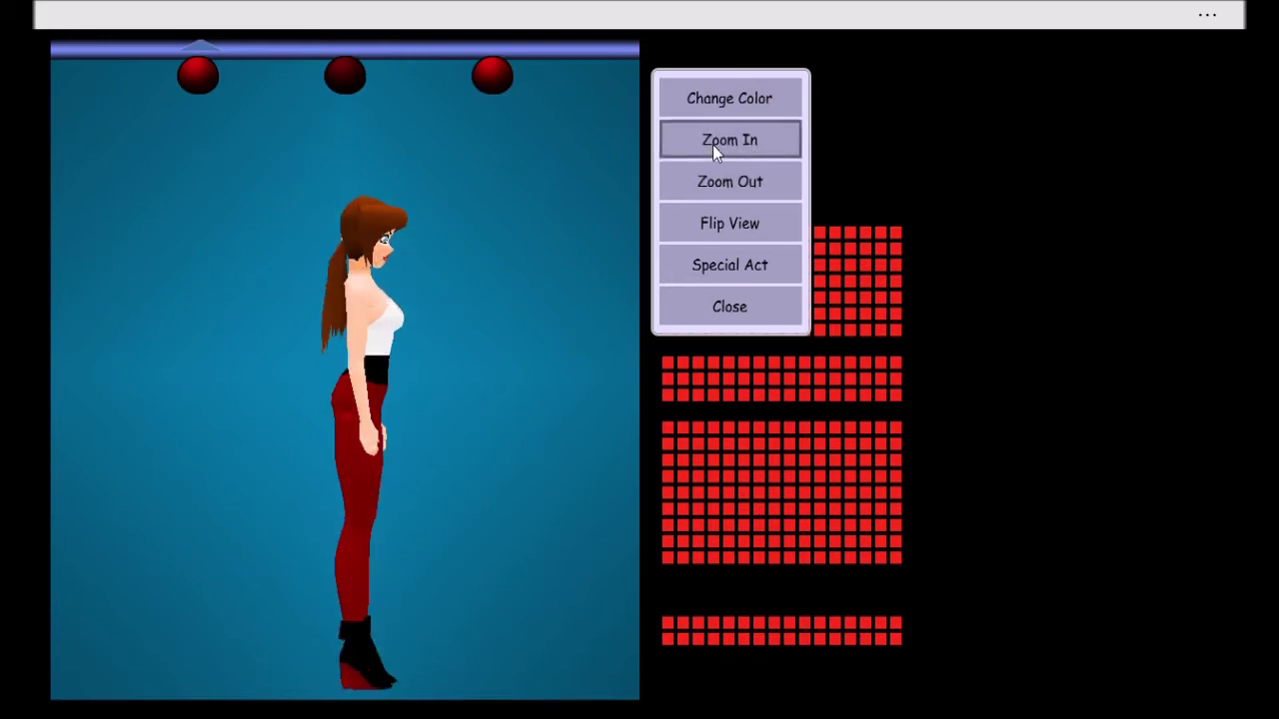
pyautogui.click(767, 302)
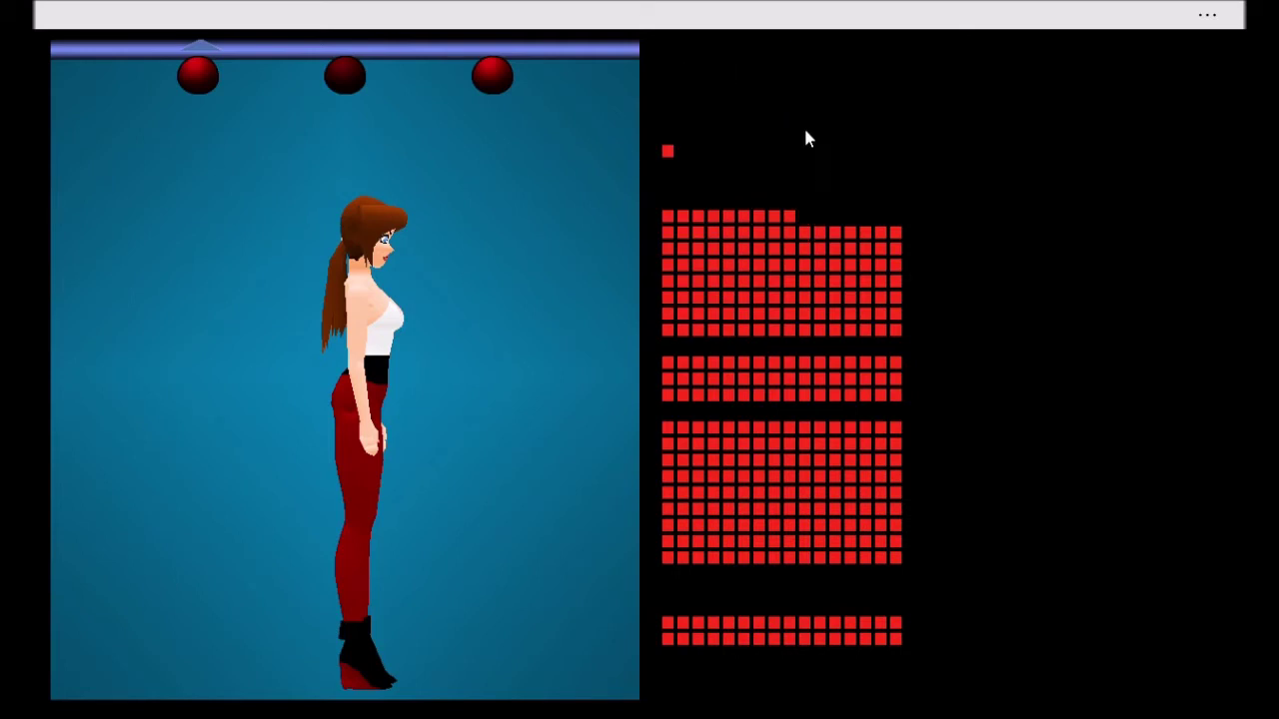
pyautogui.click(729, 10)
# - Start playback of kick animation number 6
pyautogui.click(697, 60)
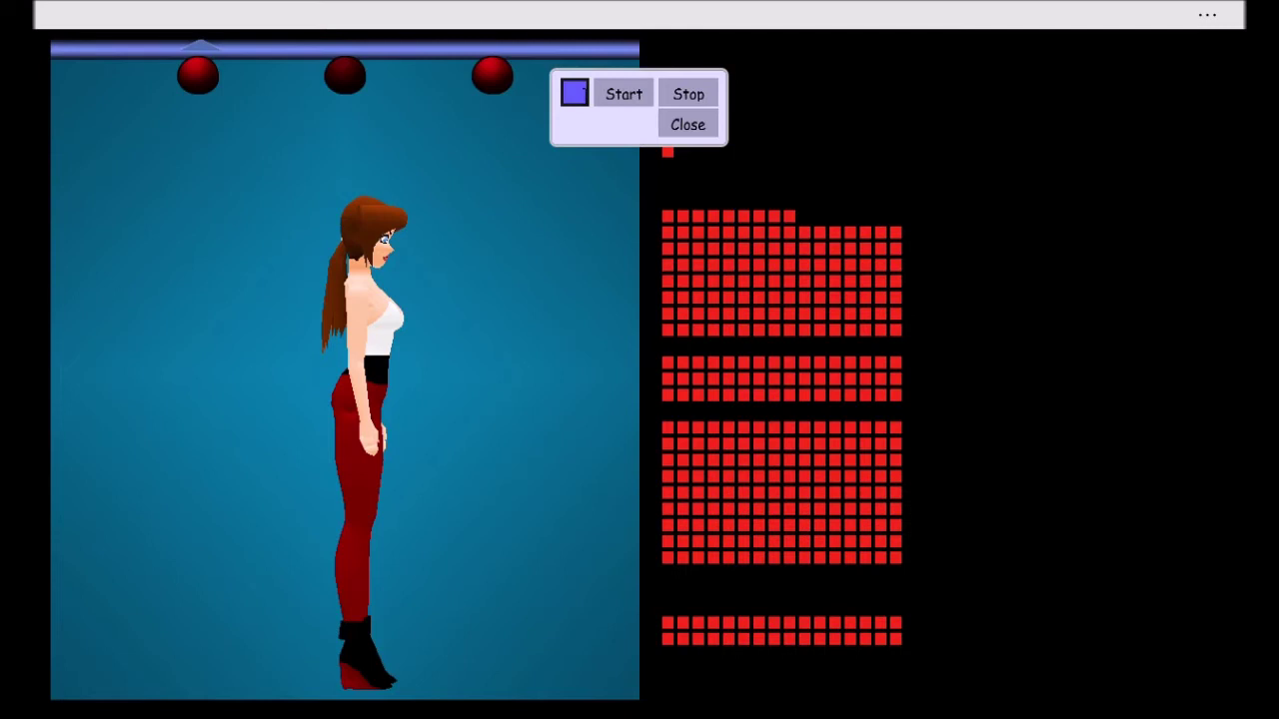
pyautogui.click(583, 91)
pyautogui.write('6')
pyautogui.click(629, 97)
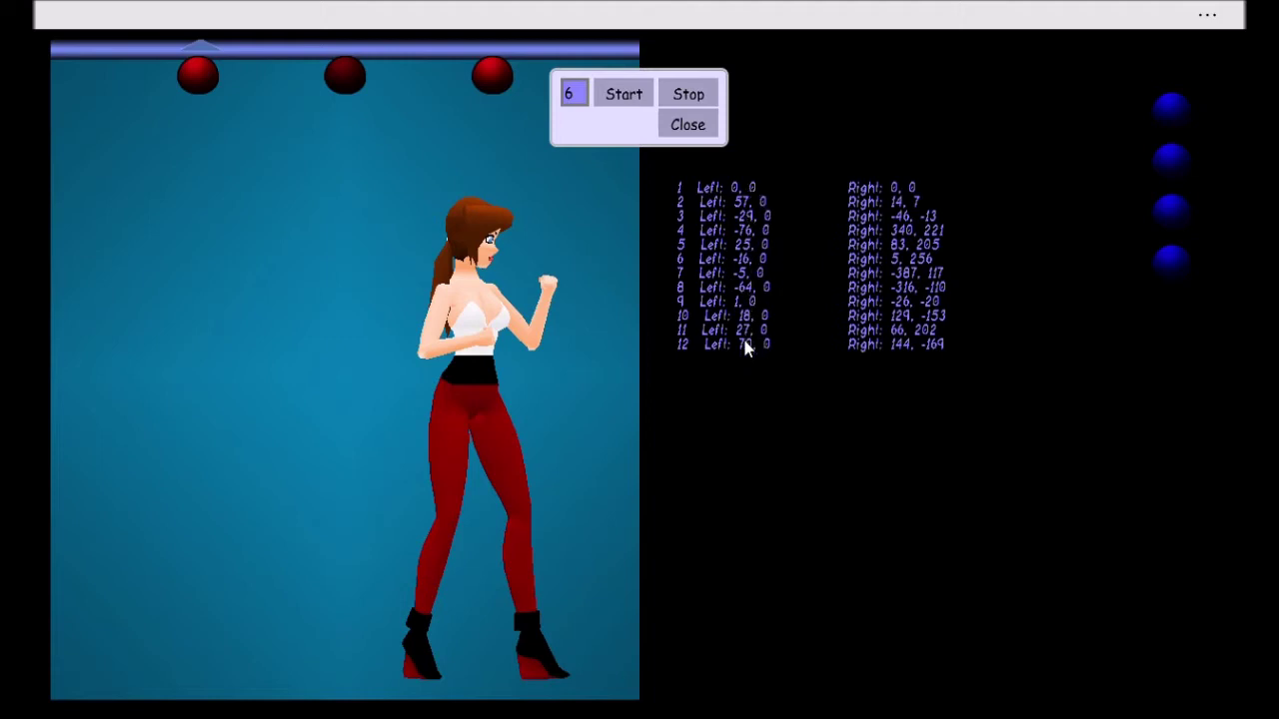
# - Replay the kick several times, restart it once after a reset, then stop playback
pyautogui.click(613, 90)
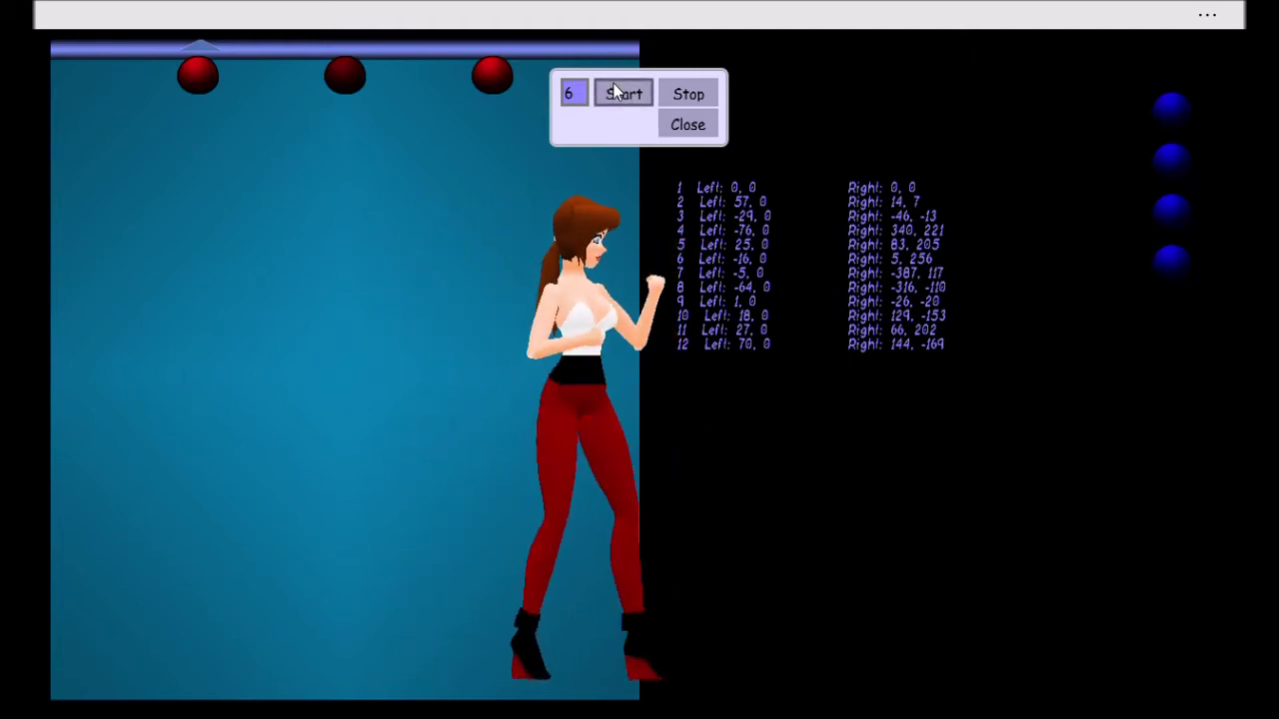
pyautogui.click(613, 90)
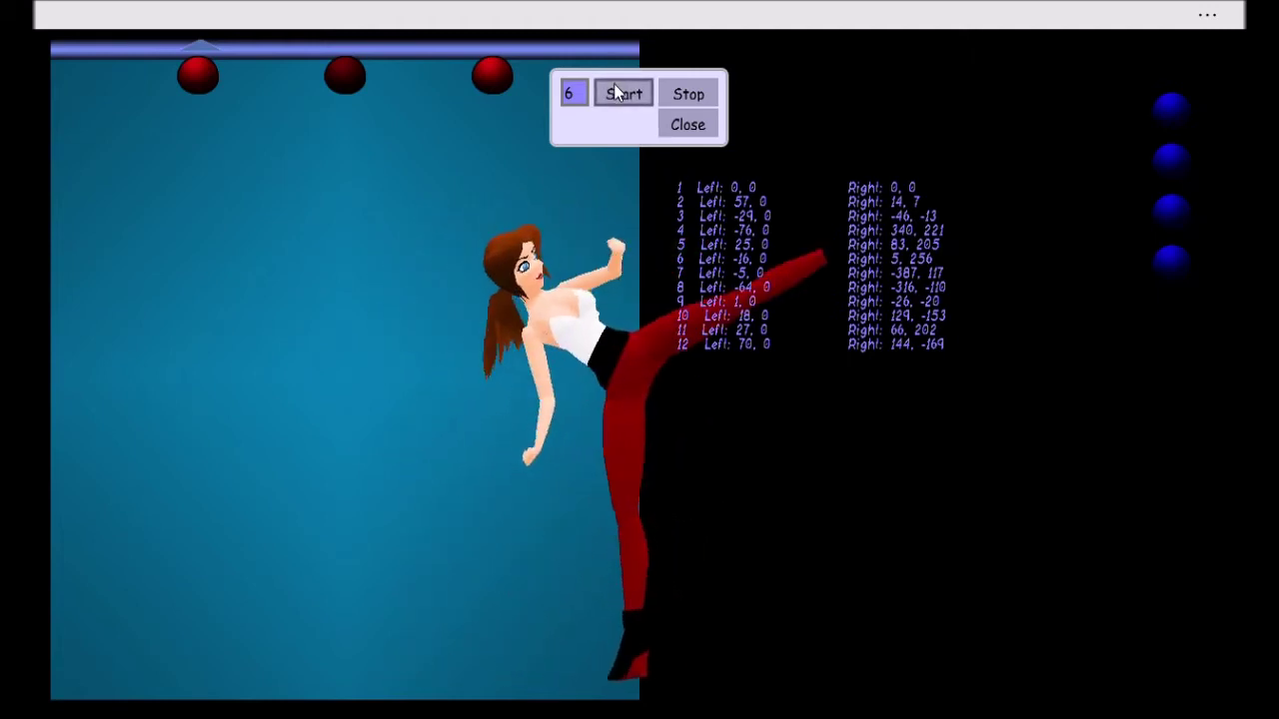
pyautogui.click(677, 104)
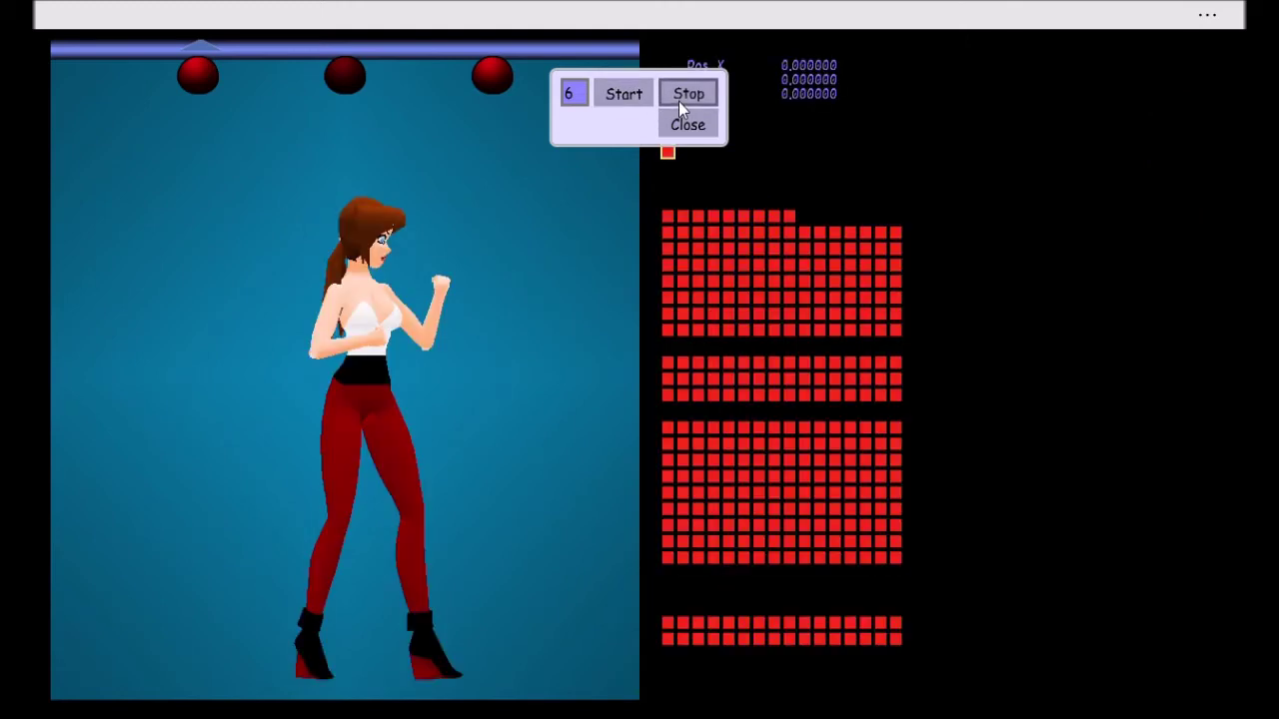
pyautogui.click(629, 99)
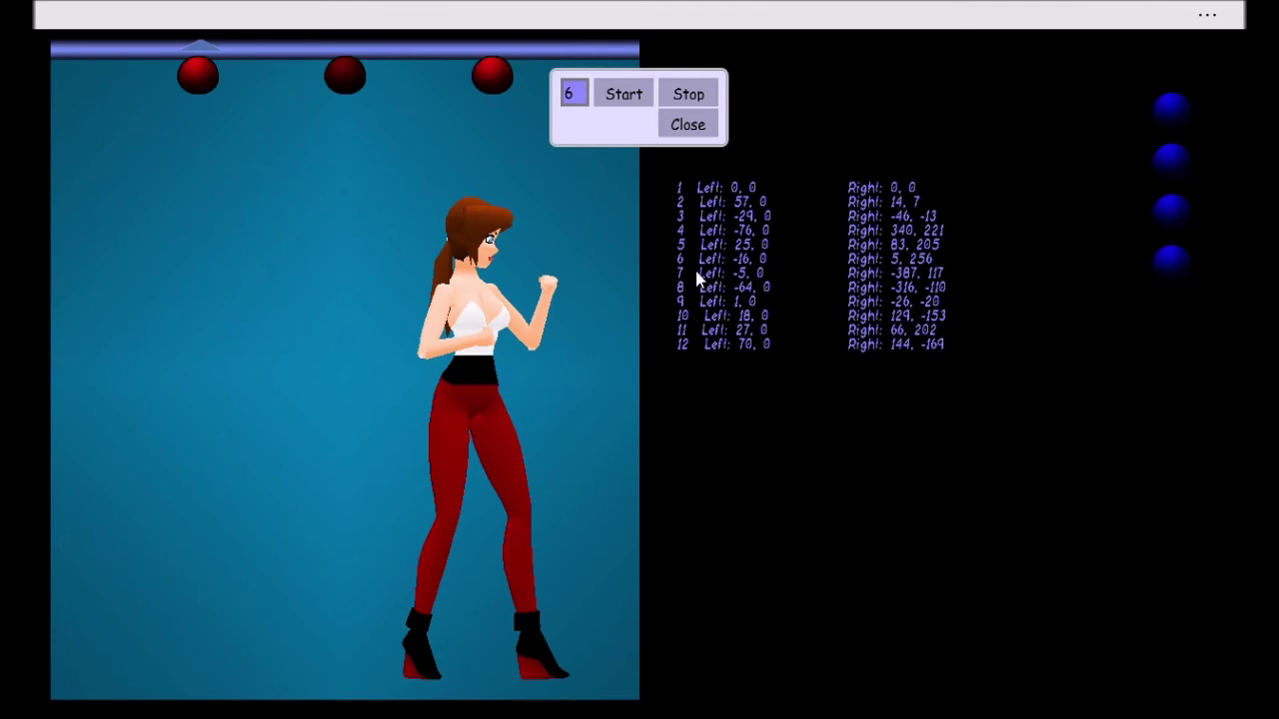
pyautogui.click(687, 101)
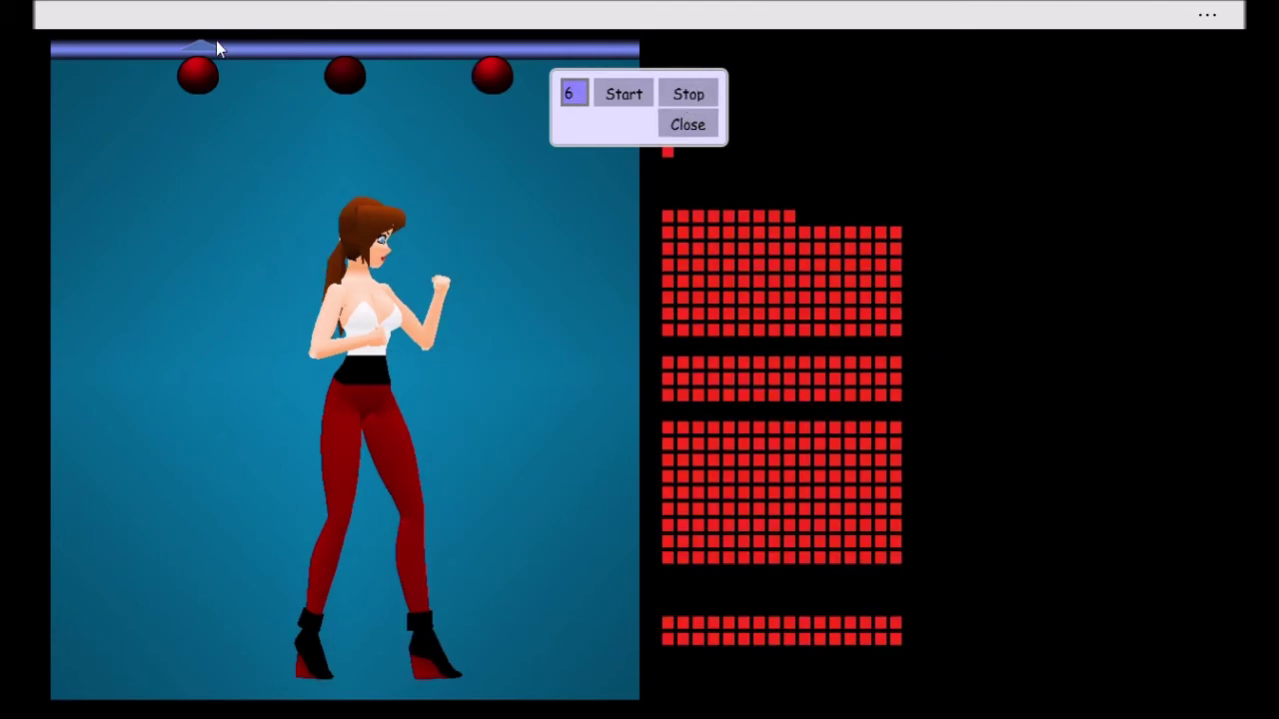
# - Rotate the character to show her back, replay the kick several times, then stop it
pyautogui.moveTo(551, 40); pyautogui.dragTo(662, 60)
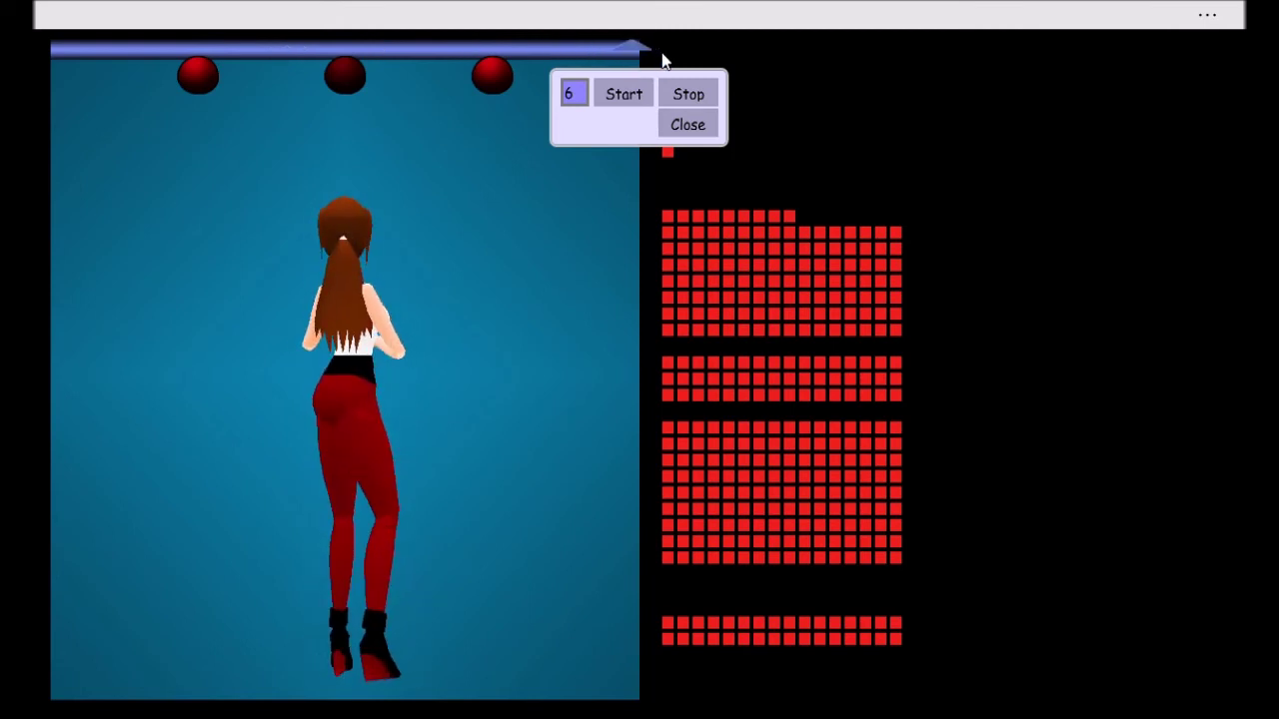
pyautogui.click(628, 92)
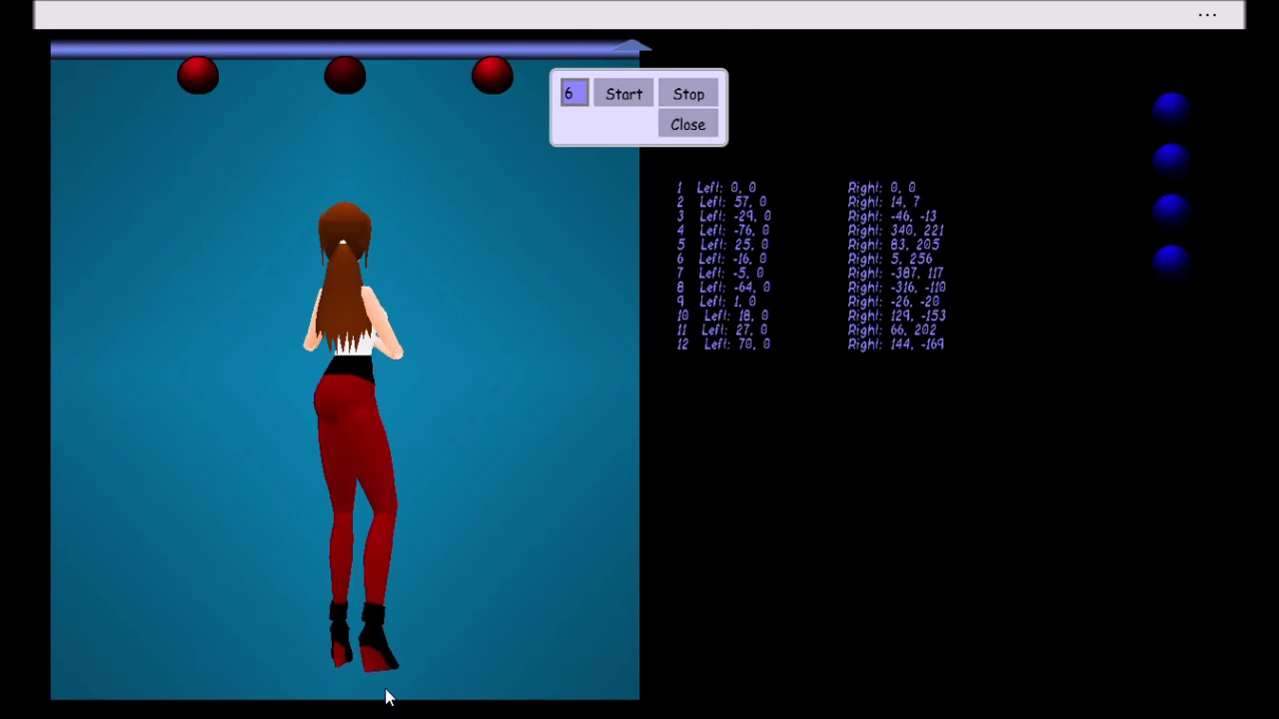
pyautogui.click(624, 94)
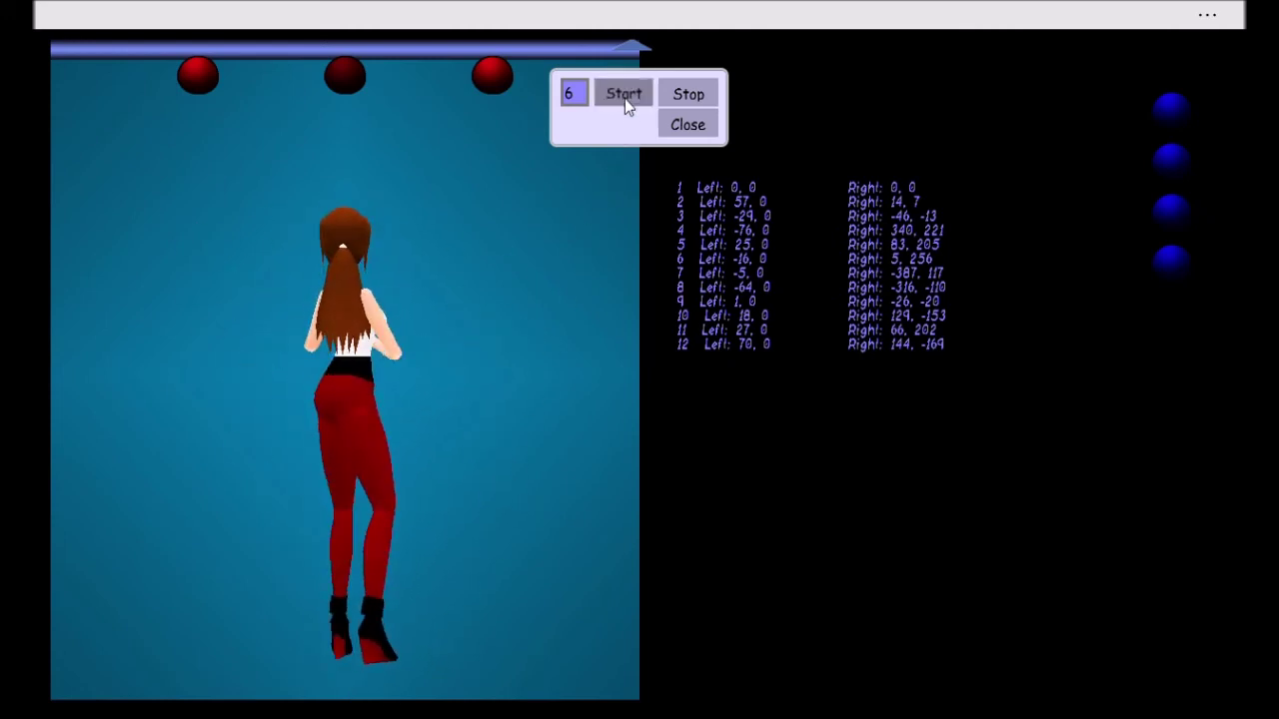
pyautogui.click(624, 95)
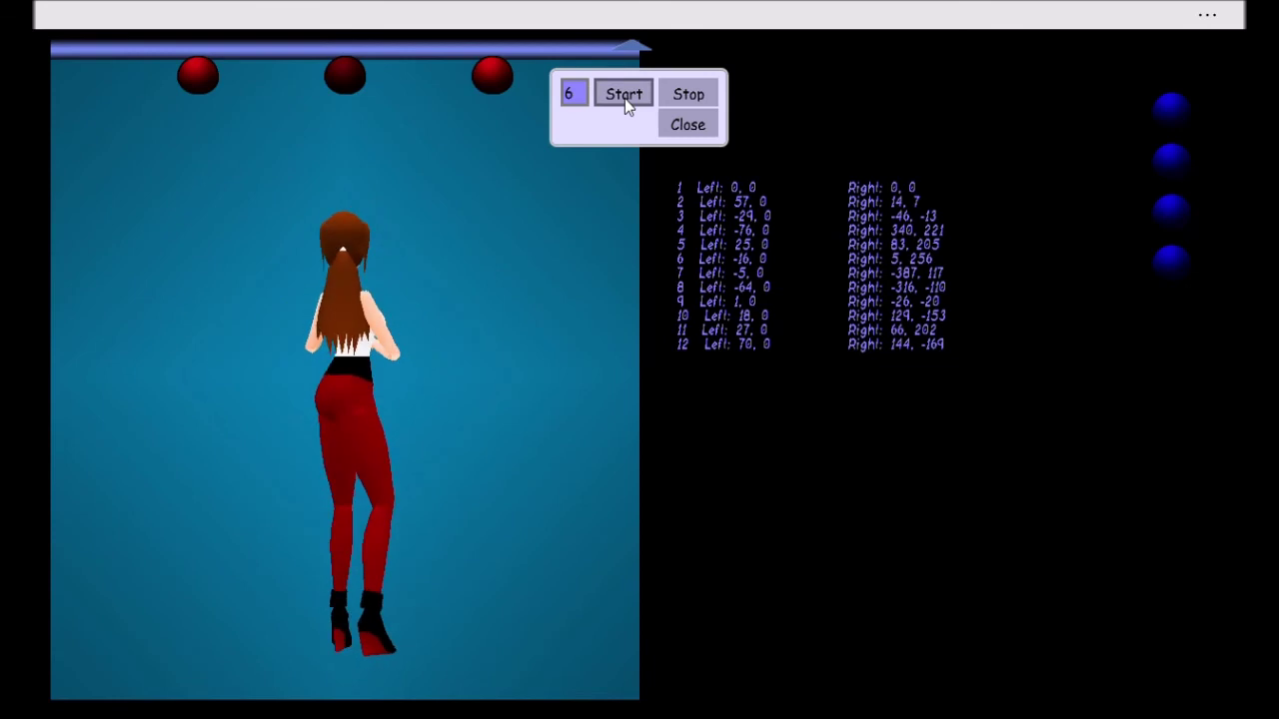
pyautogui.click(625, 95)
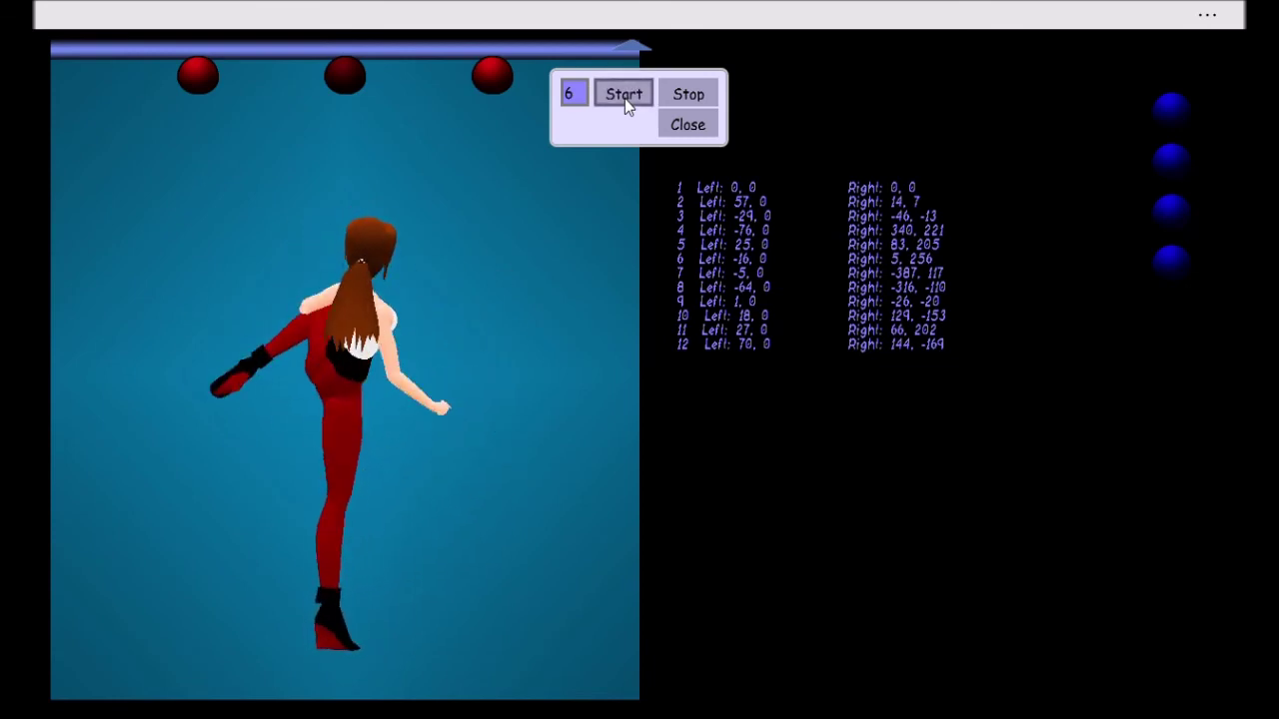
pyautogui.click(688, 93)
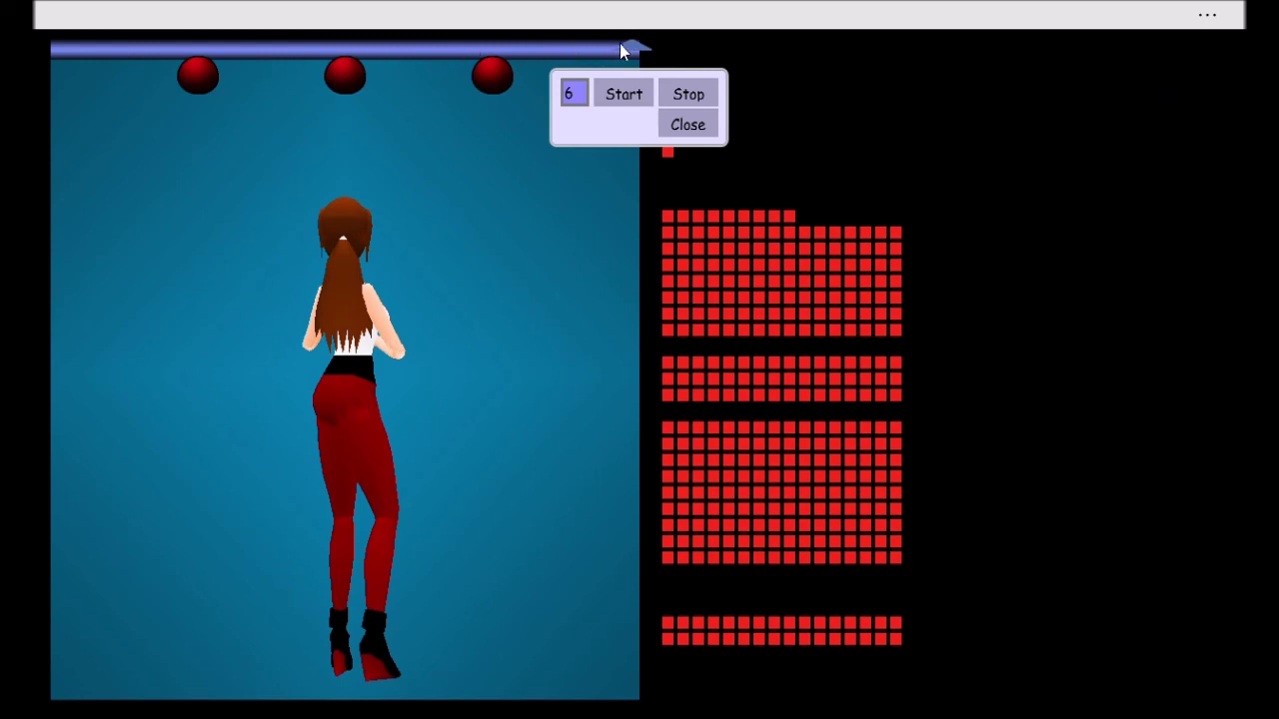
# - Turn the character back to a side view and replay the kick animation
pyautogui.moveTo(620, 52); pyautogui.dragTo(110, 47)
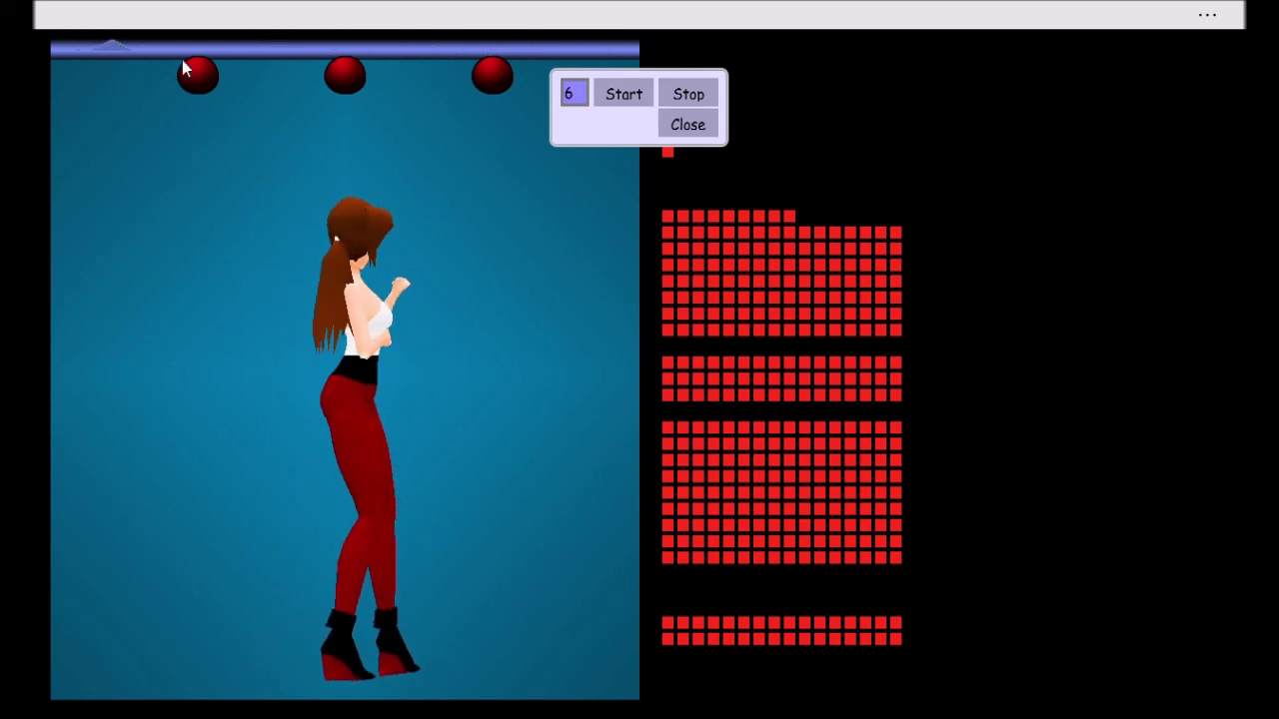
pyautogui.click(698, 94)
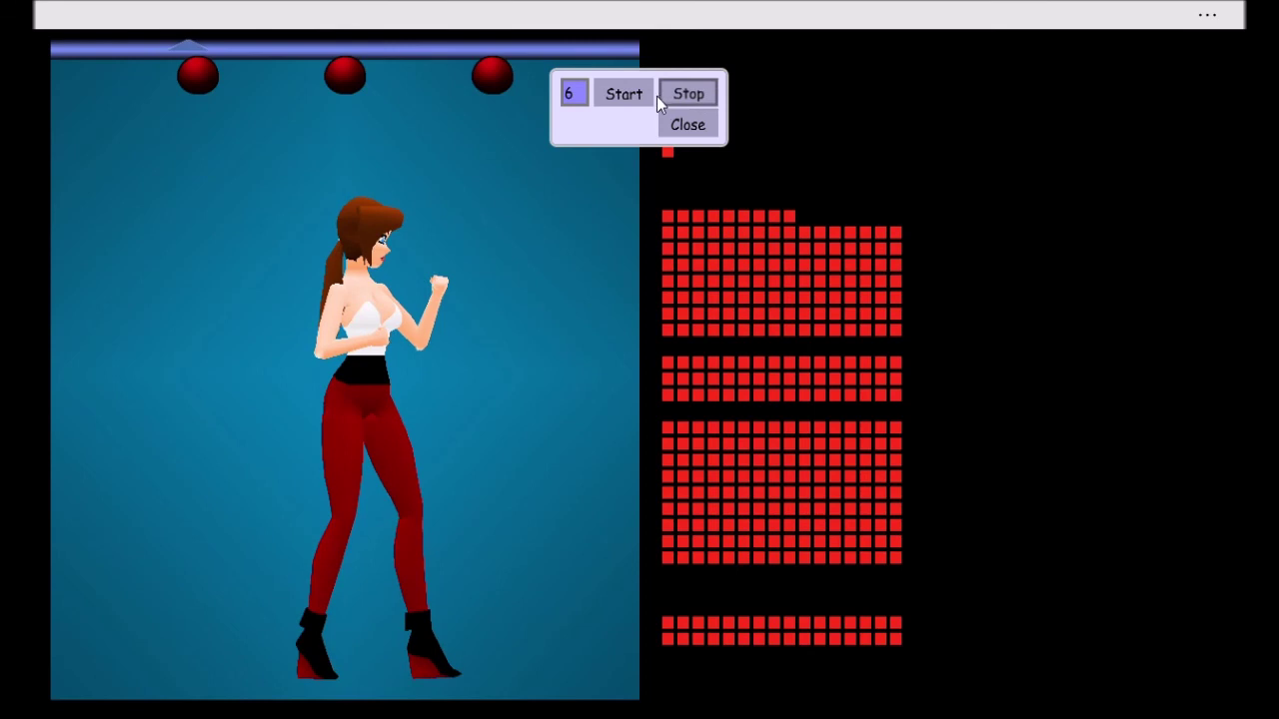
pyautogui.click(624, 94)
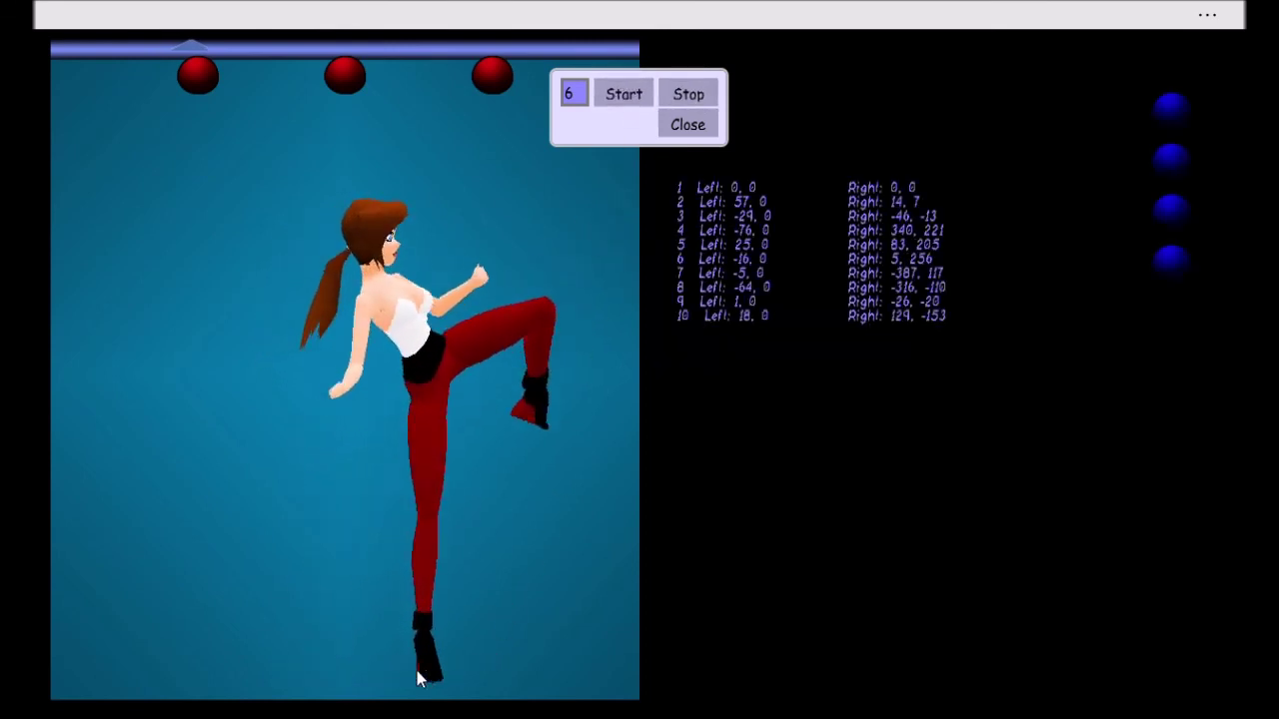
pyautogui.click(622, 94)
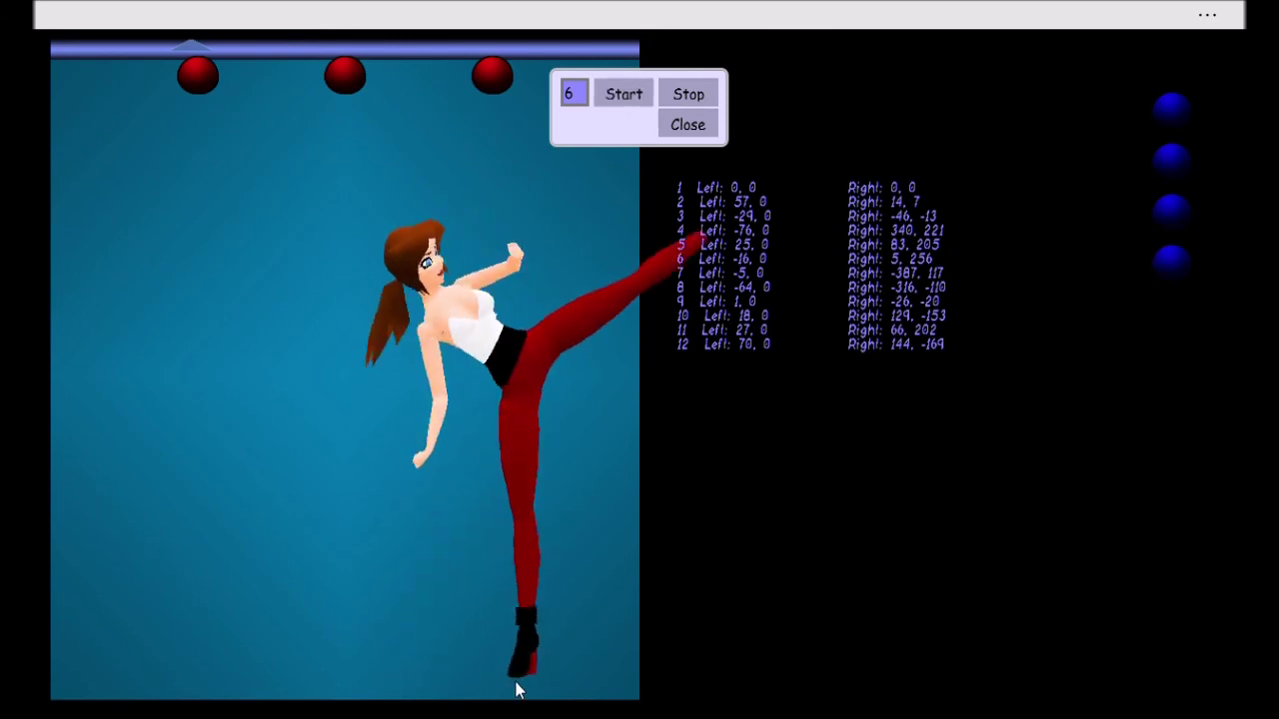